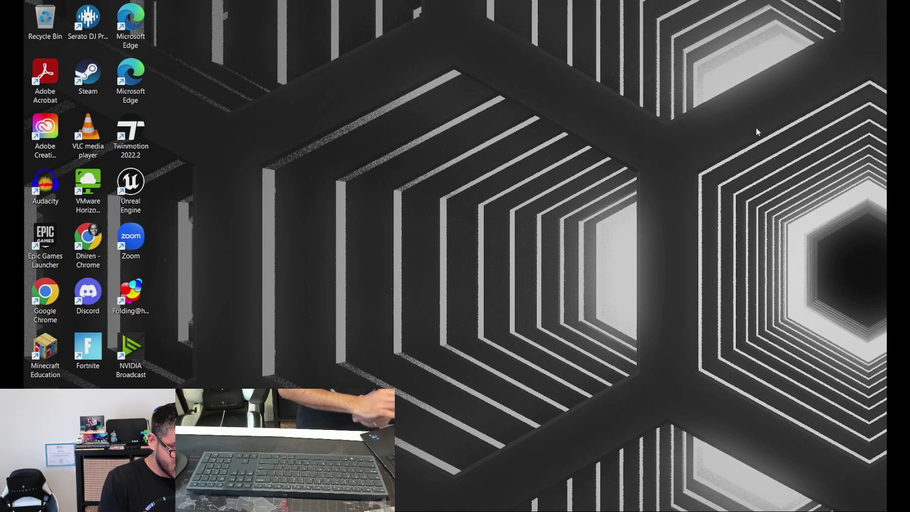
Step: Dismiss the Start menu and accept the Dell Mouse pairing popup to connect over Bluetooth
{"action": "key", "text": "super"}
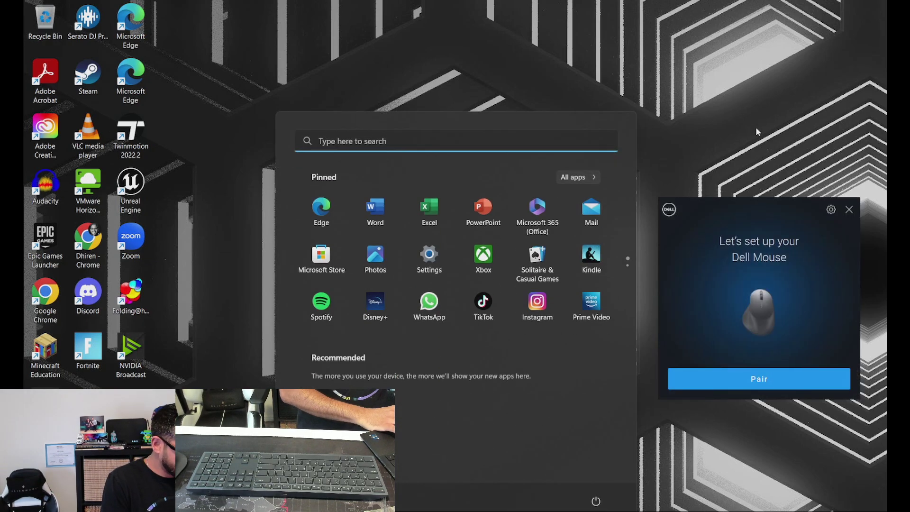
{"action": "left_click", "coordinate": [671, 248]}
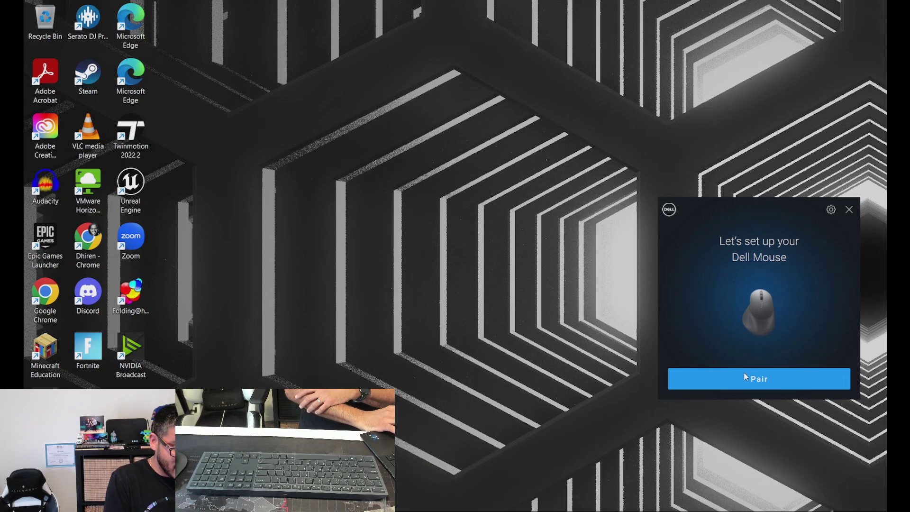
{"action": "left_click", "coordinate": [746, 377]}
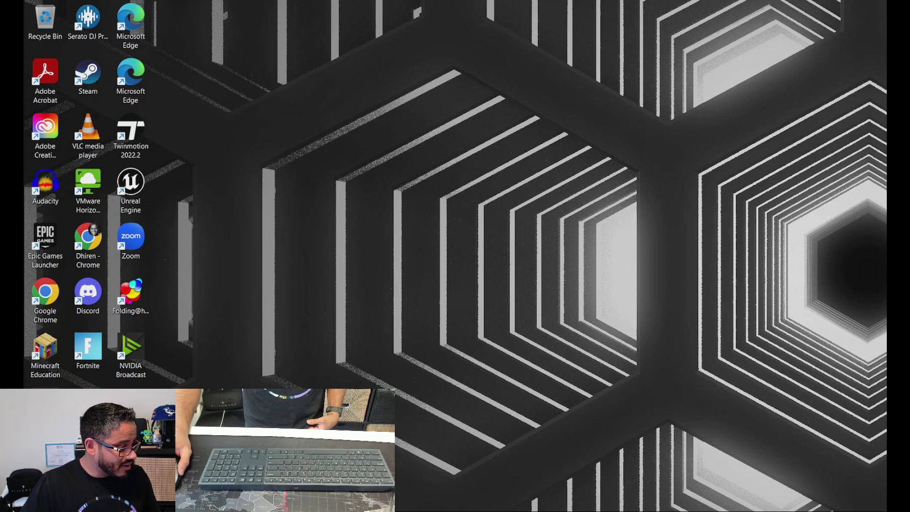
{"action": "key", "text": "super"}
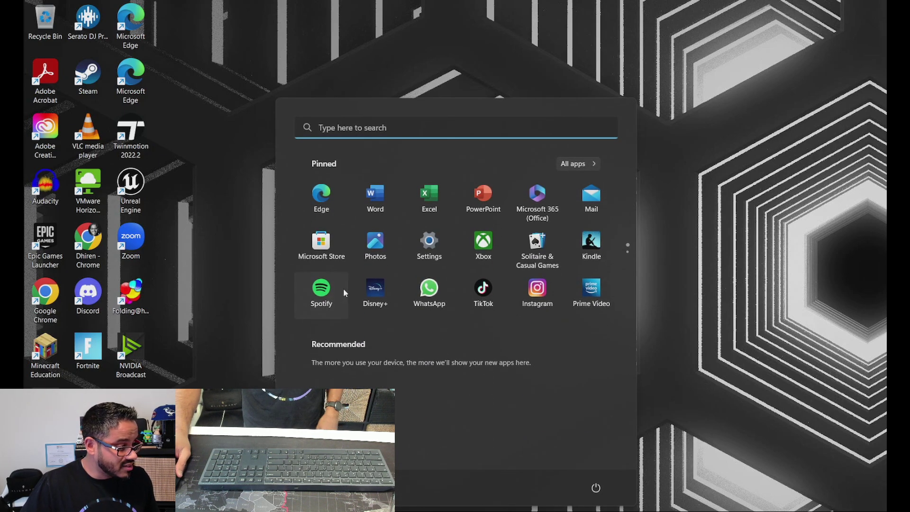
{"action": "left_click", "coordinate": [445, 258]}
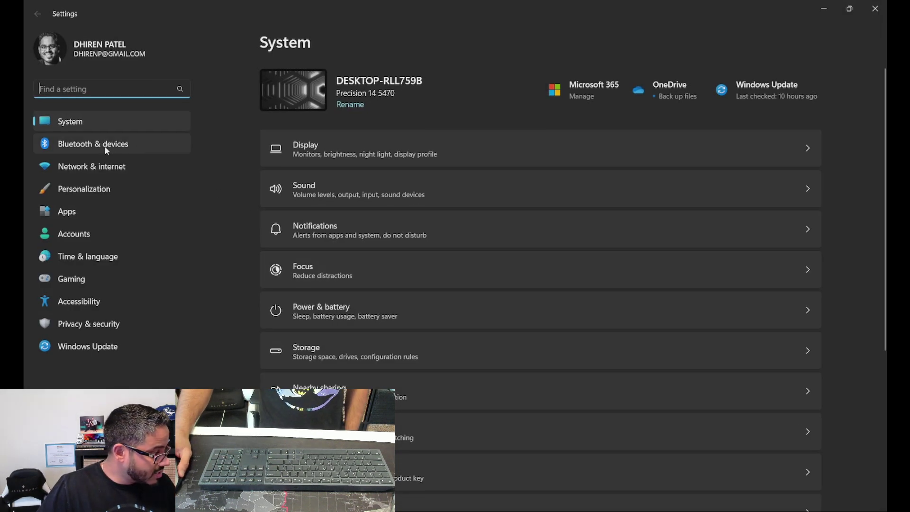
{"action": "left_click", "coordinate": [119, 149]}
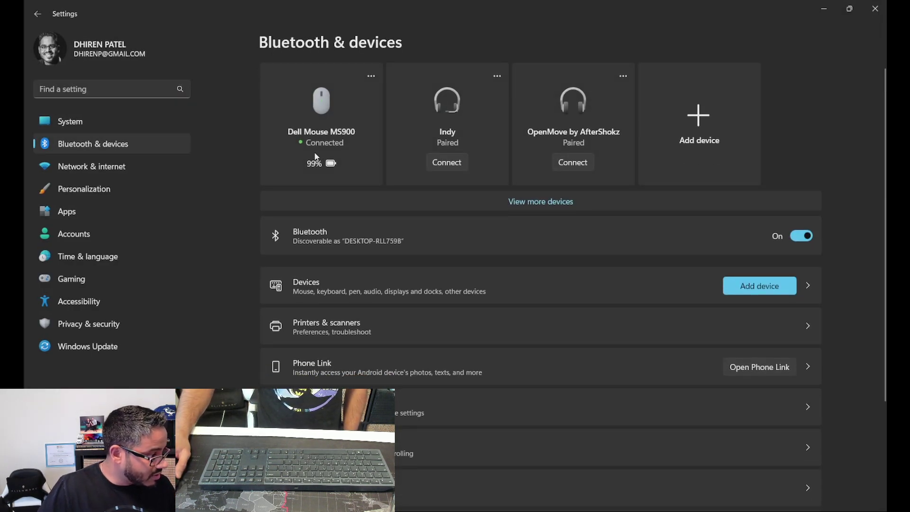
{"action": "left_click", "coordinate": [875, 9]}
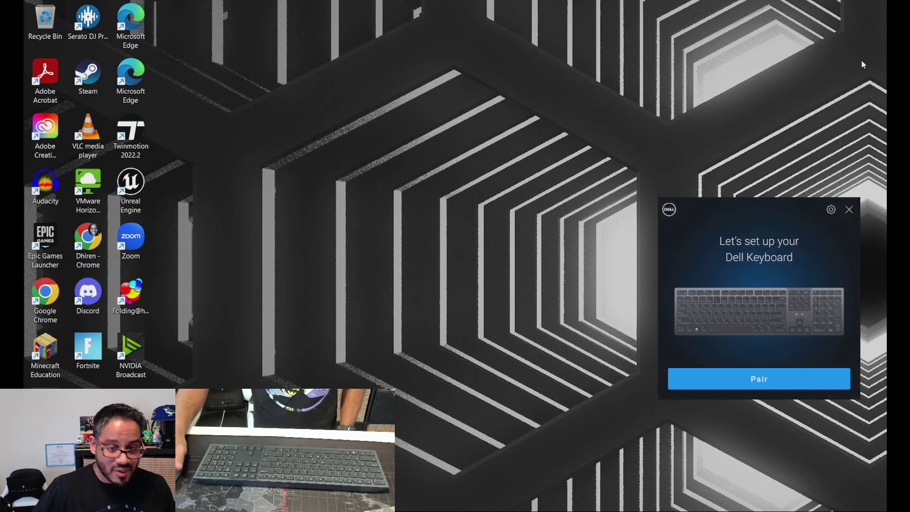
Step: Accept the 'Let's set up your Dell Keyboard' popup to pair it over Bluetooth
{"action": "left_click", "coordinate": [722, 384]}
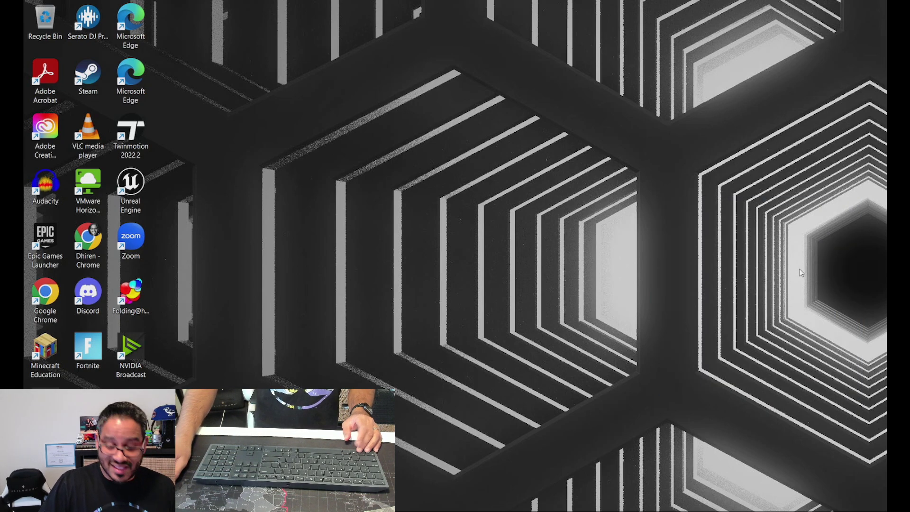
Step: Search the Start menu for 'dell per' and launch Dell Peripheral Manager
{"action": "key", "text": "super"}
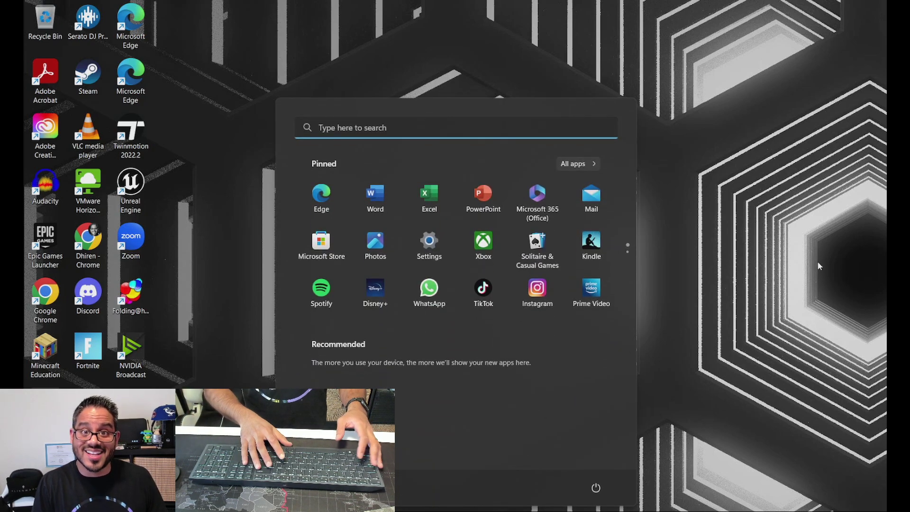
{"action": "type", "text": "dell"}
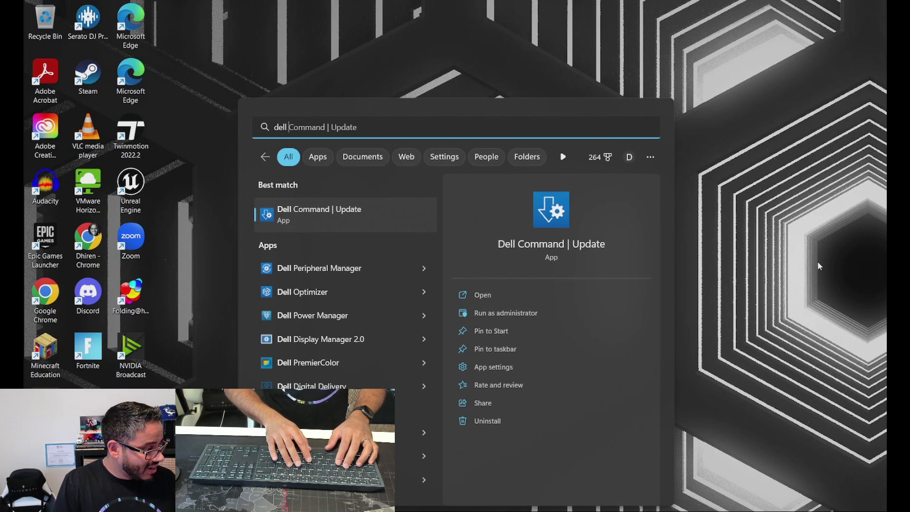
{"action": "type", "text": " per"}
{"action": "key", "text": "Return"}
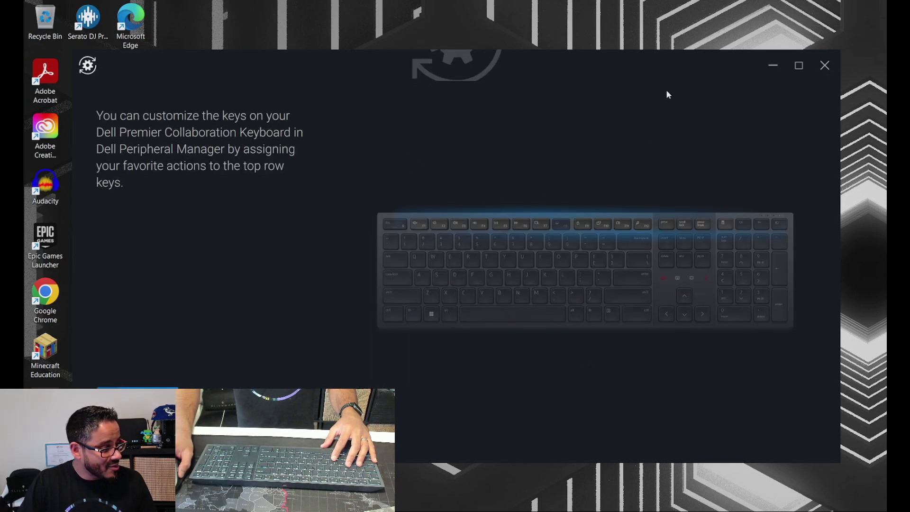
Step: Move the window up and page through the keyboard and mouse intro tips to the main screen
{"action": "left_click_drag", "start_coordinate": [664, 66], "coordinate": [673, 23]}
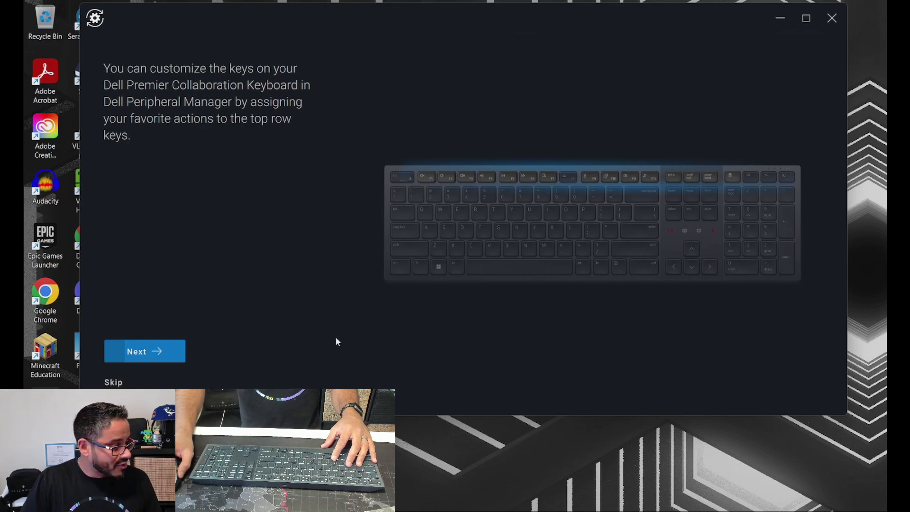
{"action": "left_click", "coordinate": [150, 350]}
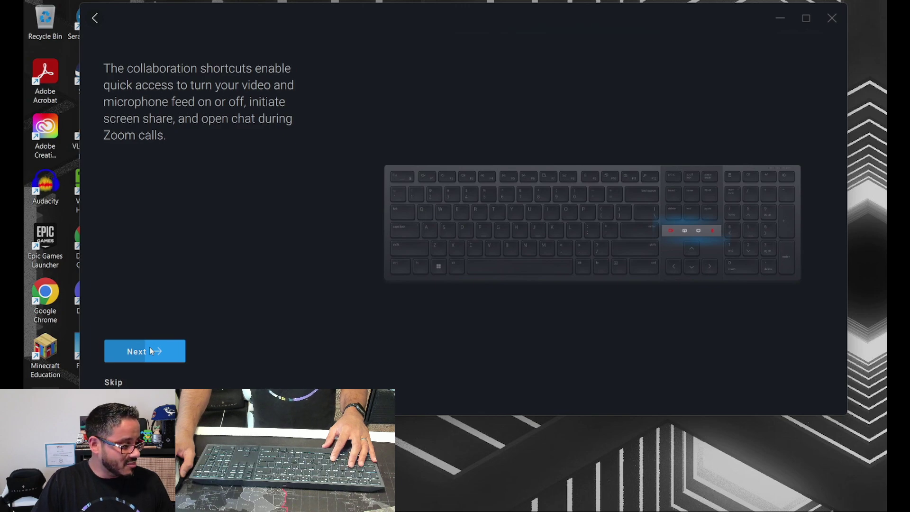
{"action": "left_click", "coordinate": [150, 348]}
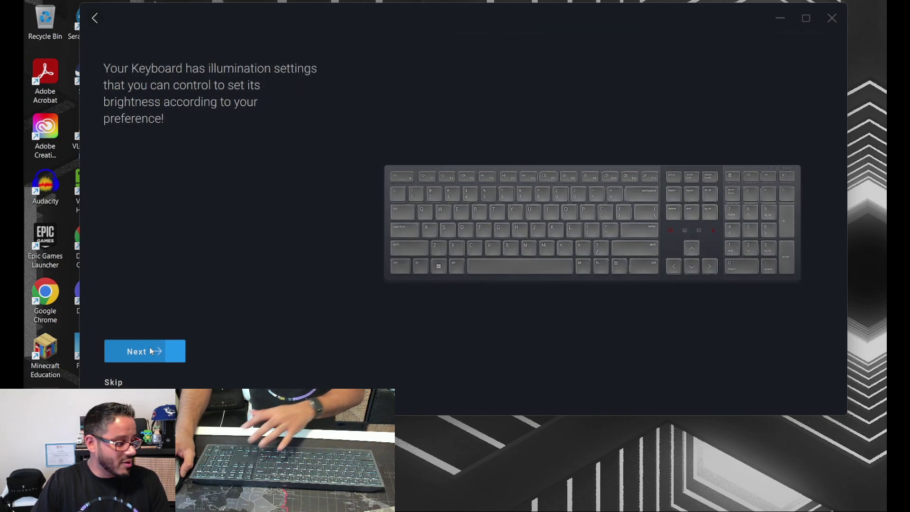
{"action": "left_click", "coordinate": [149, 351]}
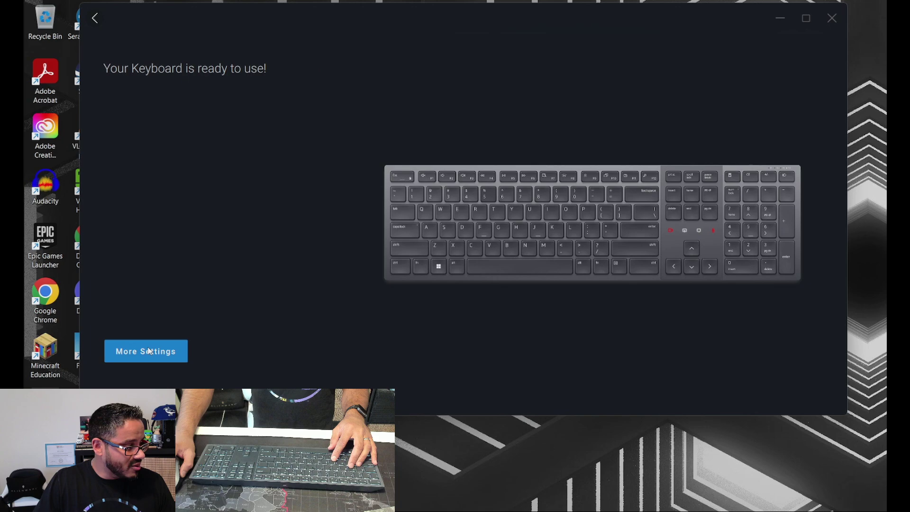
{"action": "left_click", "coordinate": [150, 350]}
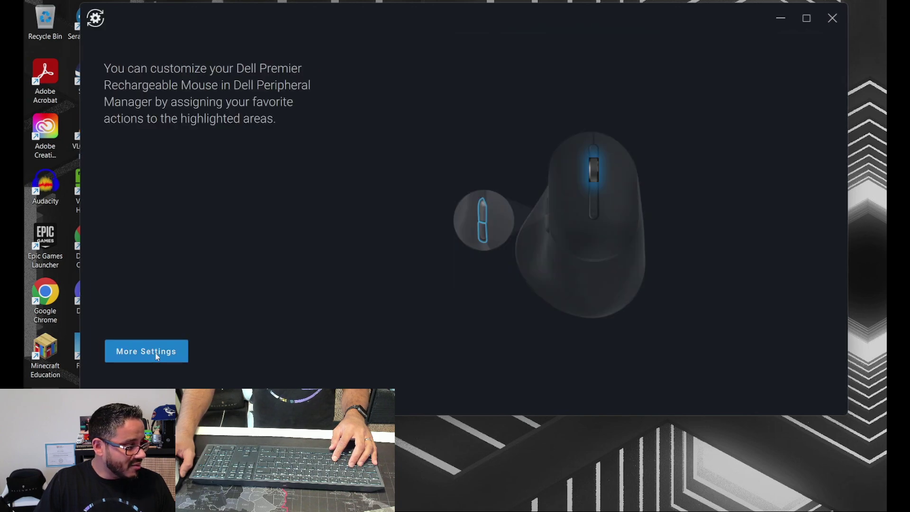
{"action": "left_click", "coordinate": [156, 353]}
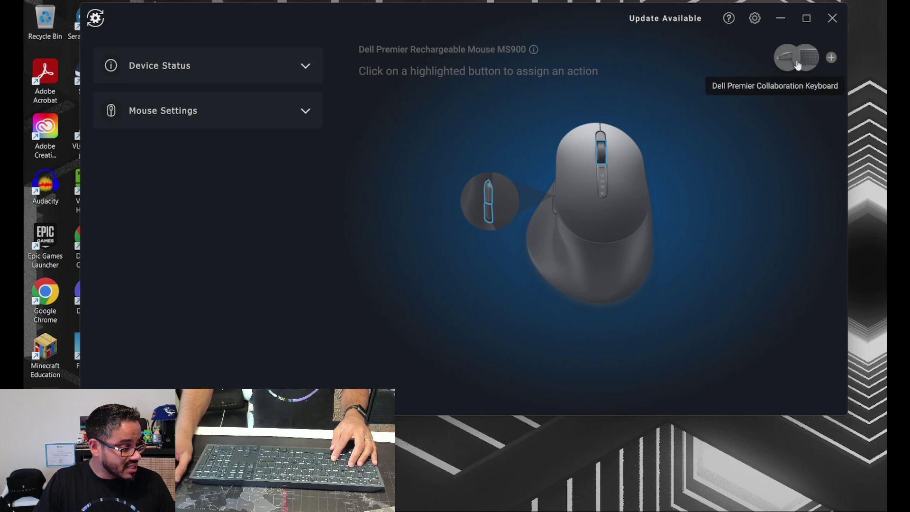
Step: Expand Device Status and Mouse Settings, then set the MS900 DPI to 5000
{"action": "left_click", "coordinate": [280, 75]}
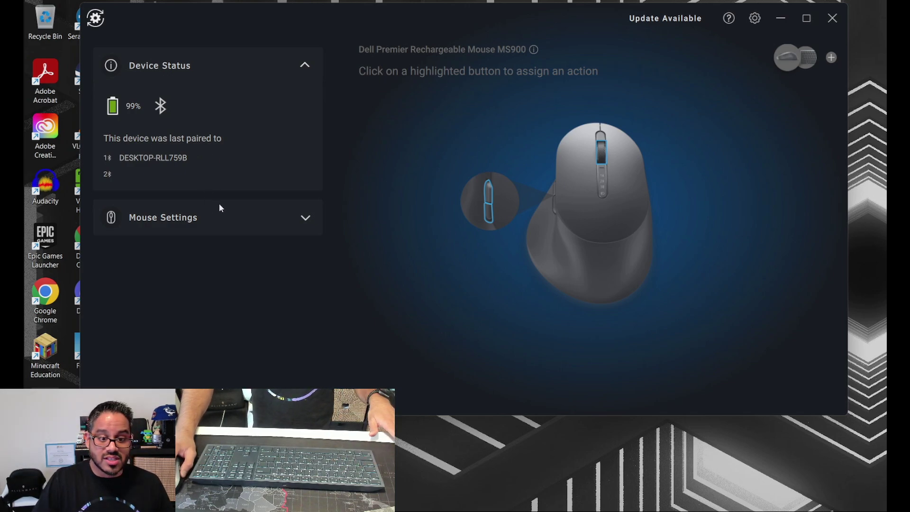
{"action": "left_click", "coordinate": [218, 215]}
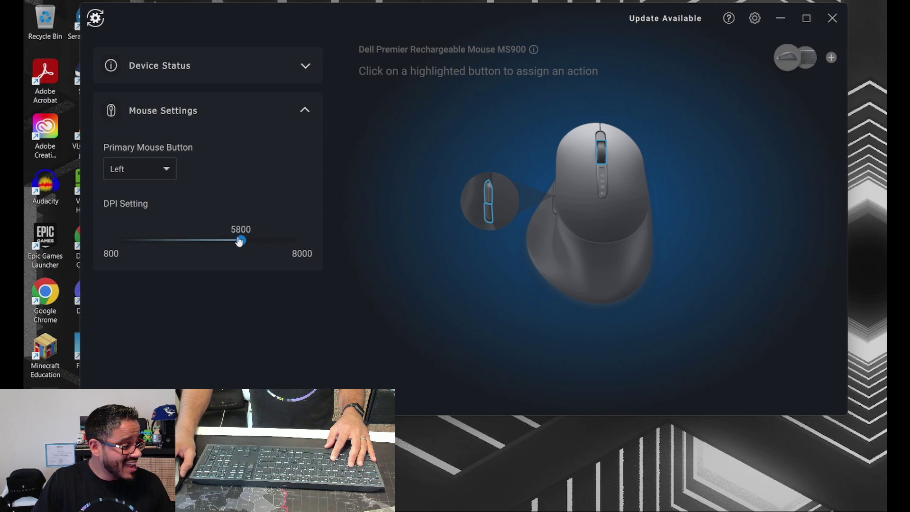
{"action": "left_click", "coordinate": [181, 241]}
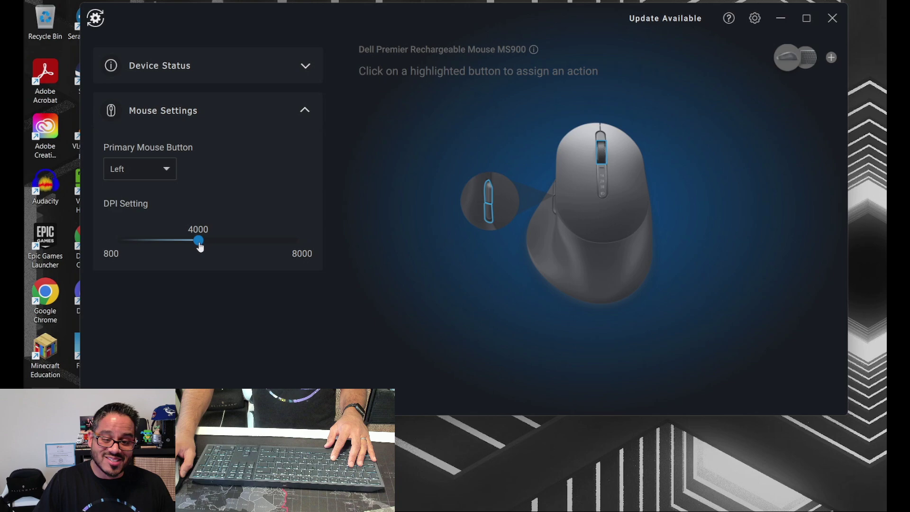
{"action": "left_click", "coordinate": [249, 242]}
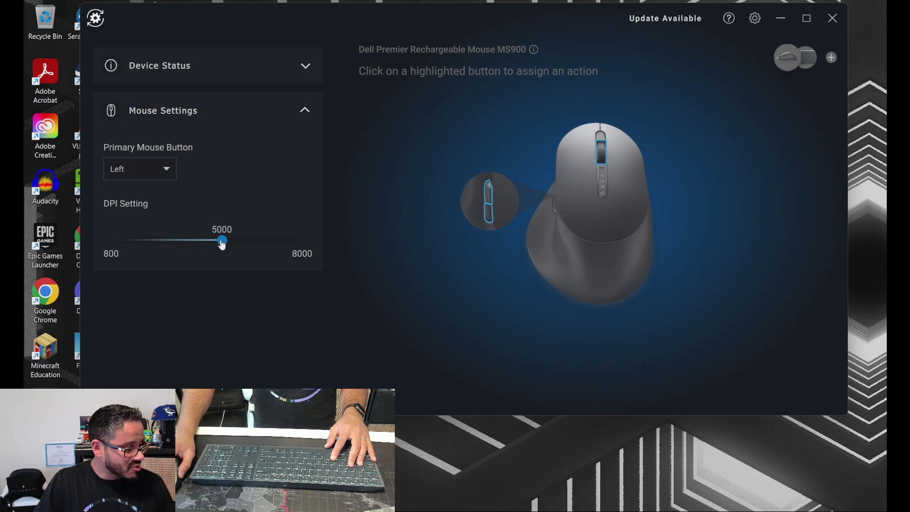
Step: Review the assignable actions for the mouse's Back side button and scroll-wheel button
{"action": "left_click", "coordinate": [493, 188]}
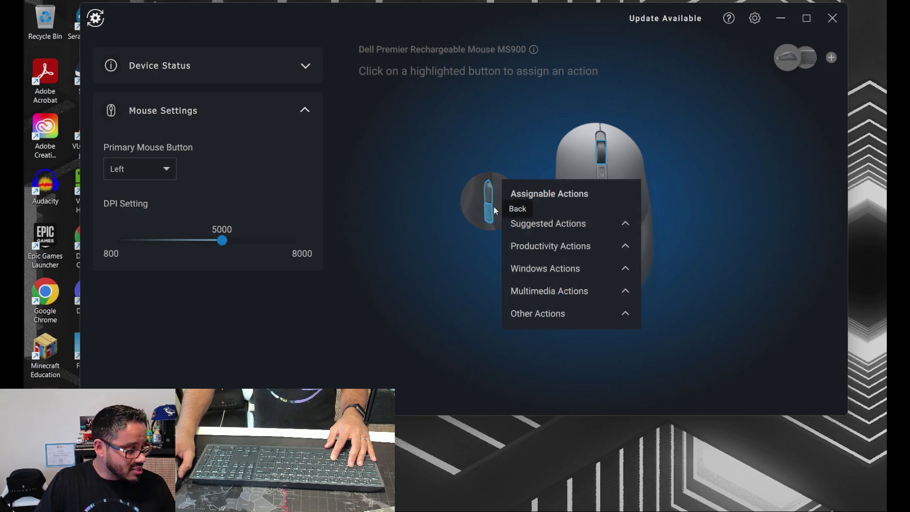
{"action": "left_click", "coordinate": [477, 203]}
{"action": "left_click", "coordinate": [488, 216]}
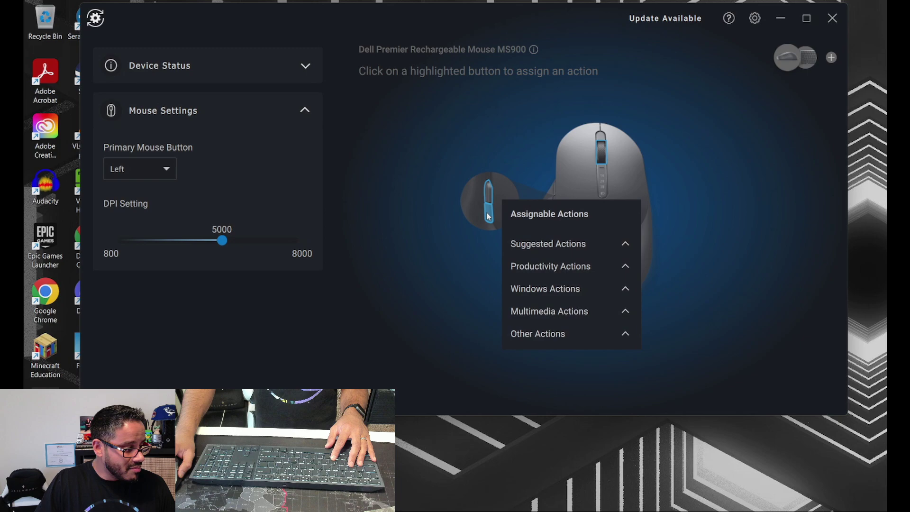
{"action": "left_click", "coordinate": [596, 155]}
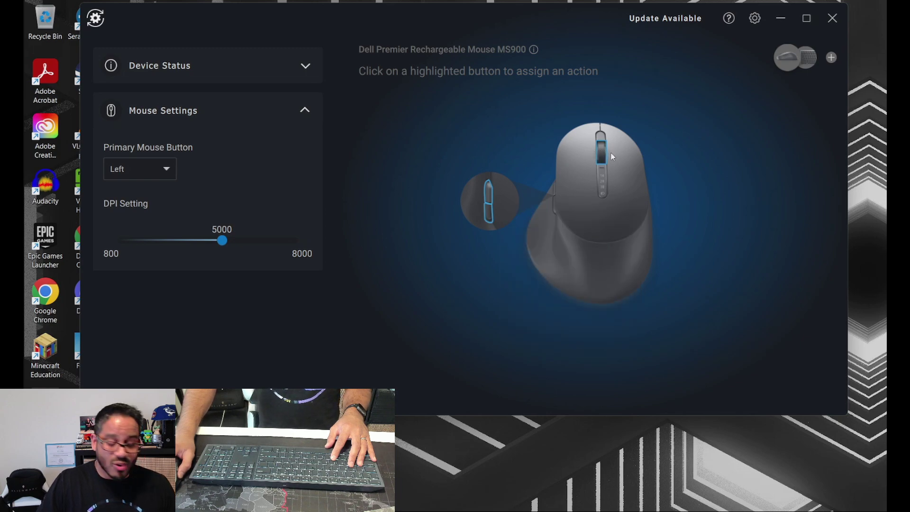
{"action": "left_click", "coordinate": [604, 157]}
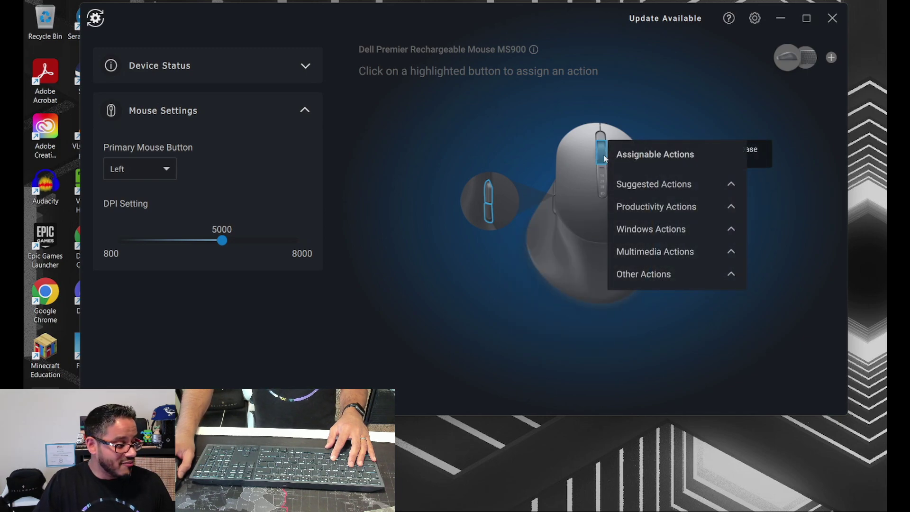
{"action": "left_click", "coordinate": [785, 107]}
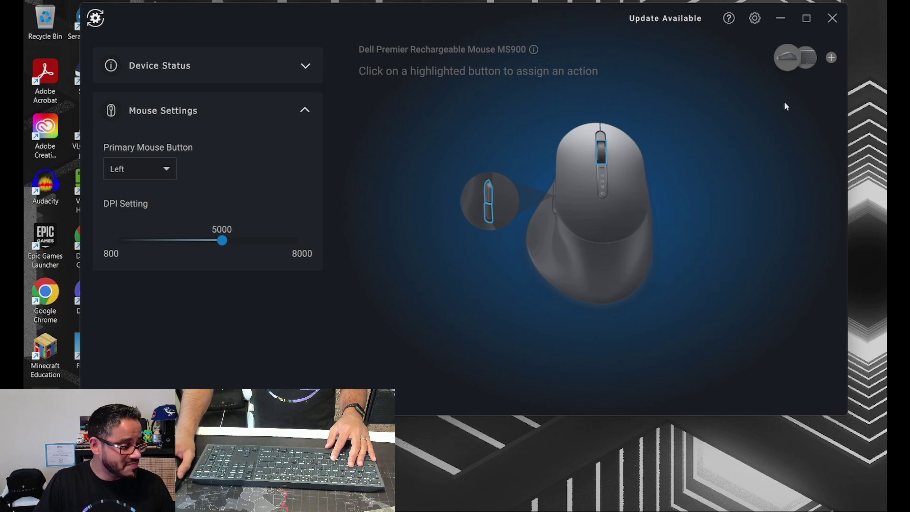
Step: Switch to the KB900 keyboard and expand its Device Status, Zoom Collaboration and Illumination sections
{"action": "left_click", "coordinate": [808, 58]}
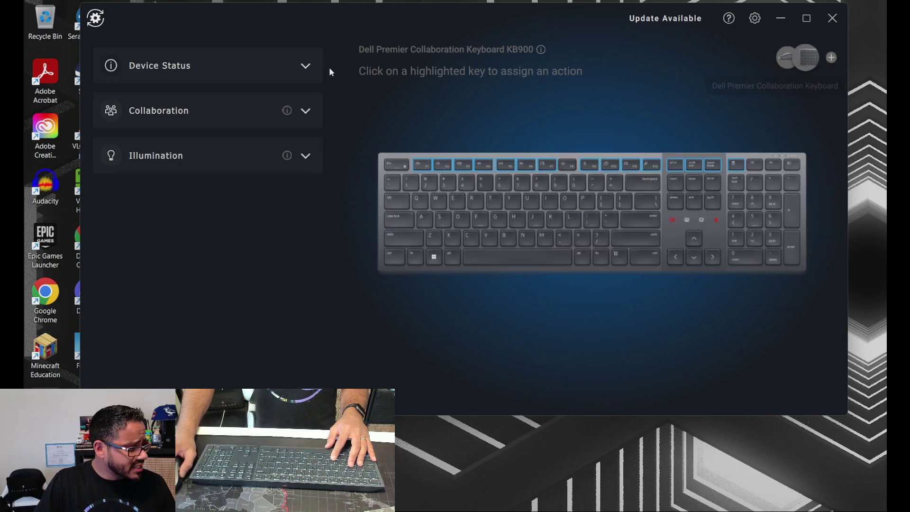
{"action": "left_click", "coordinate": [113, 76]}
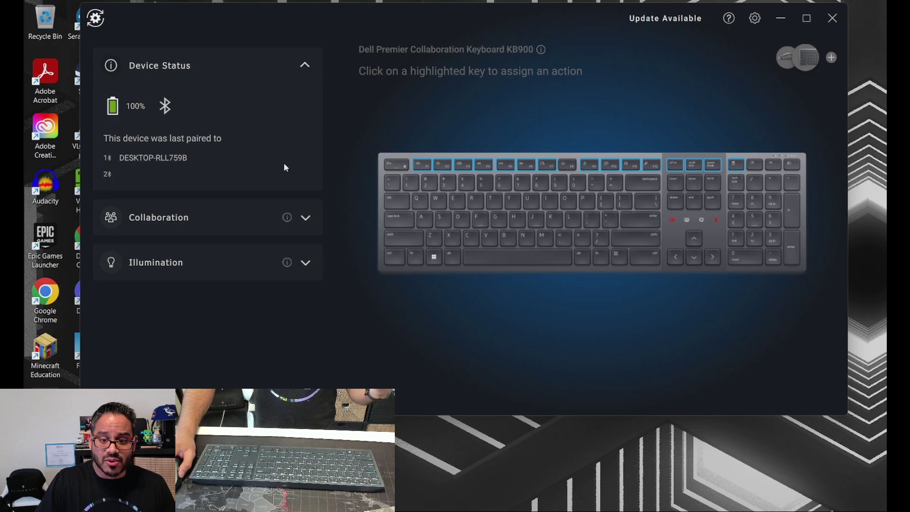
{"action": "left_click", "coordinate": [303, 217]}
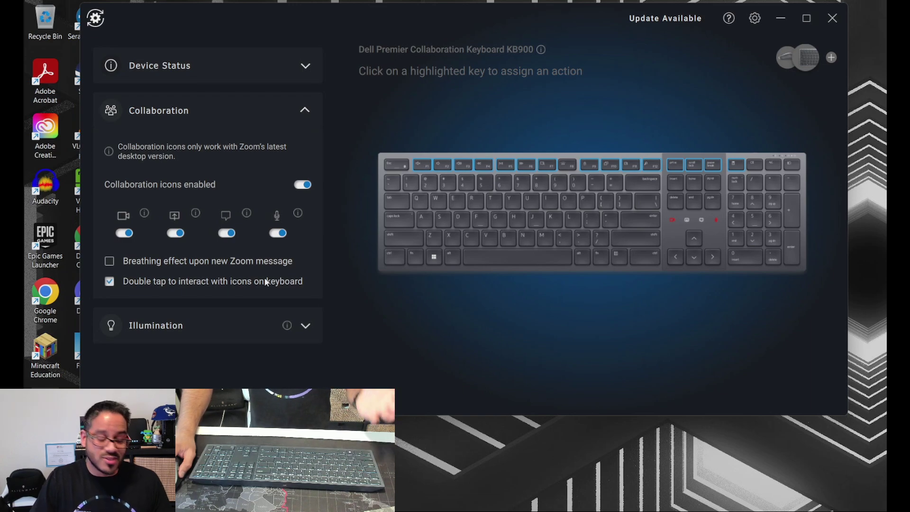
{"action": "left_click", "coordinate": [198, 337]}
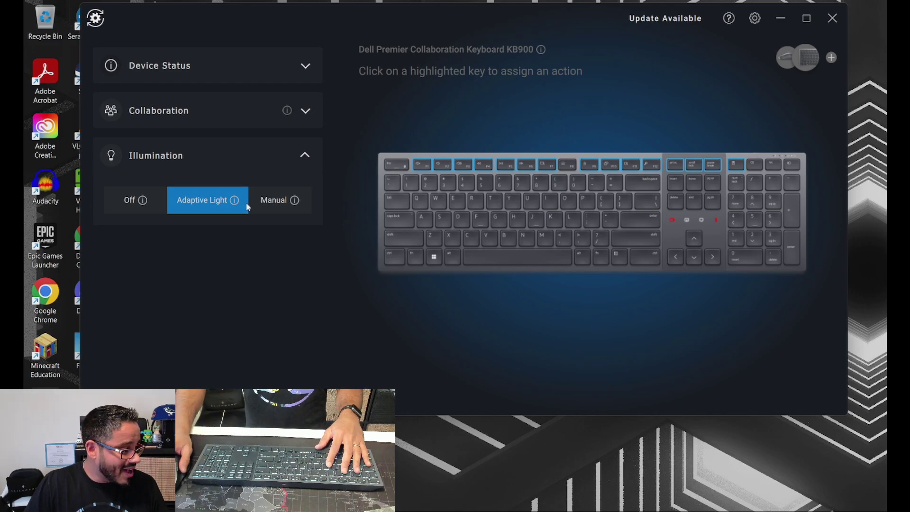
Step: Expand the KB900's Device Status to show 100% battery and its last-paired desktop
{"action": "left_click", "coordinate": [174, 75]}
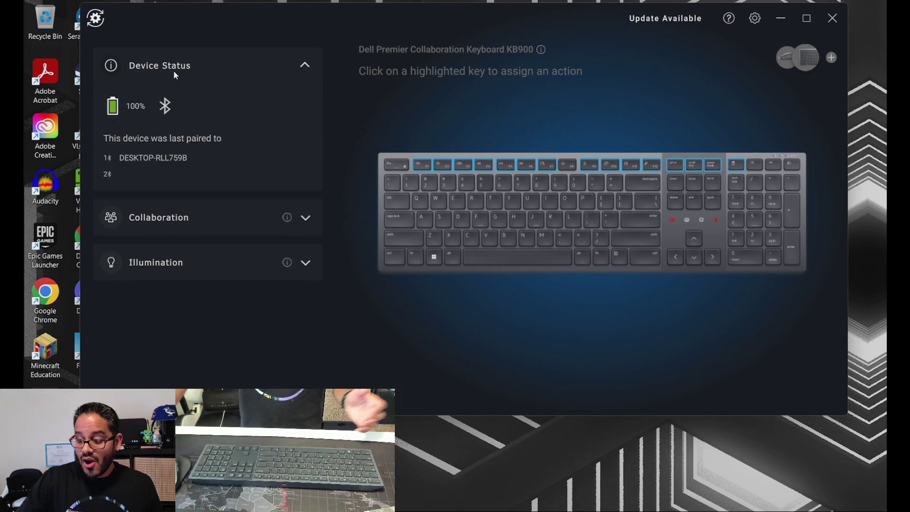